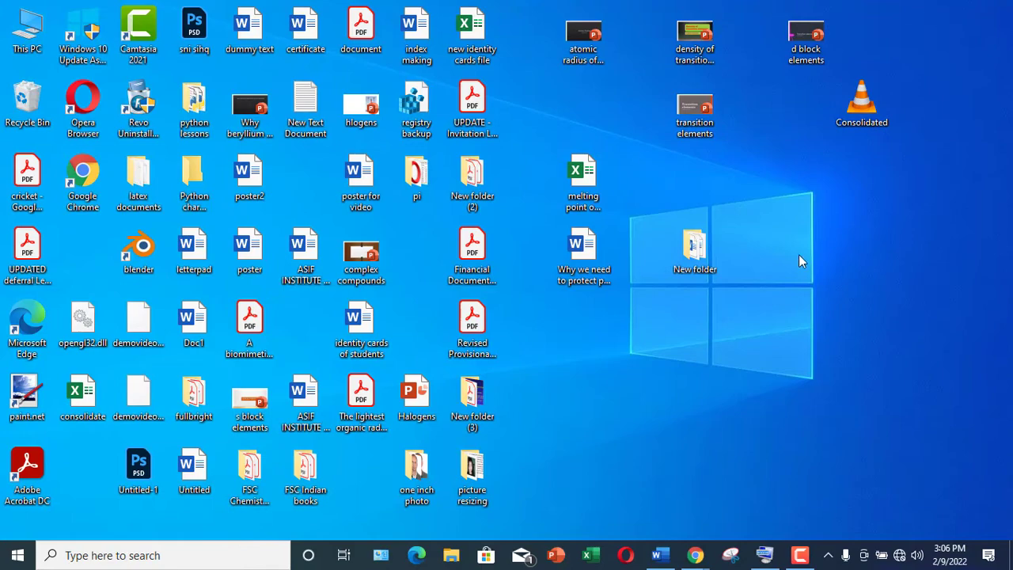
Step: Switch to the open Word document and select all three paragraphs of its text
{"action": "left_click", "coordinate": [657, 555]}
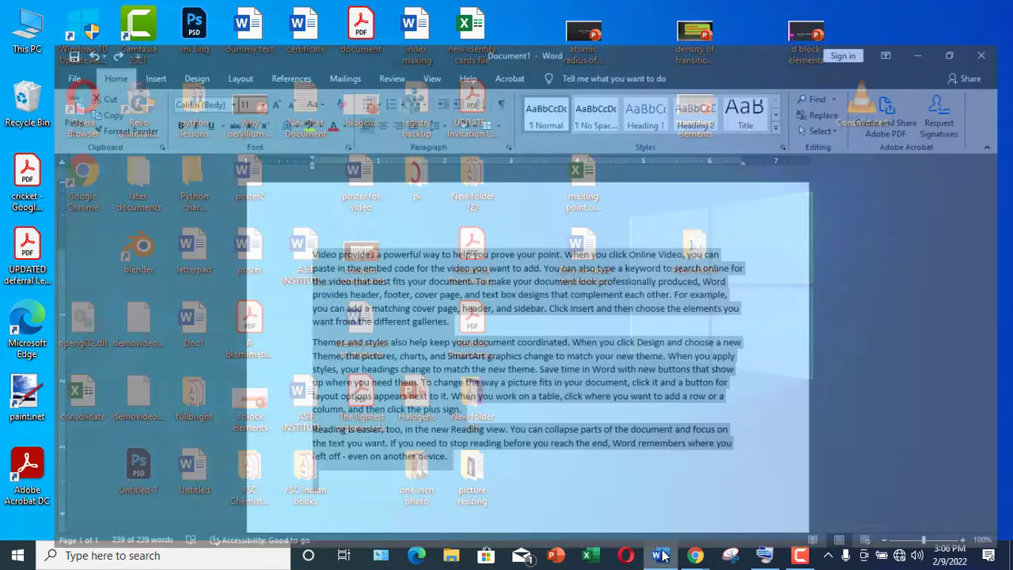
{"action": "left_click", "coordinate": [277, 182]}
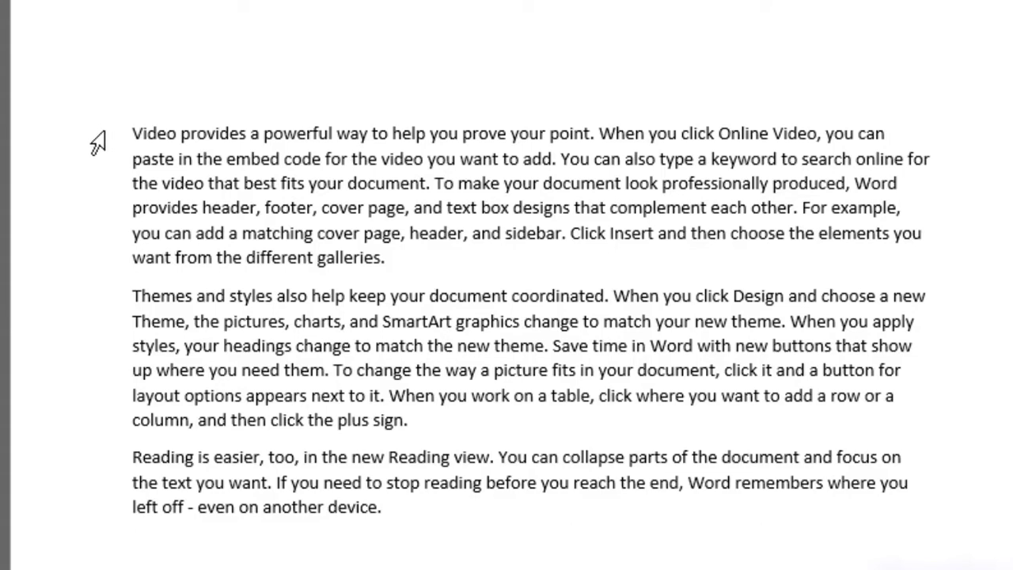
{"action": "double_click", "coordinate": [101, 145]}
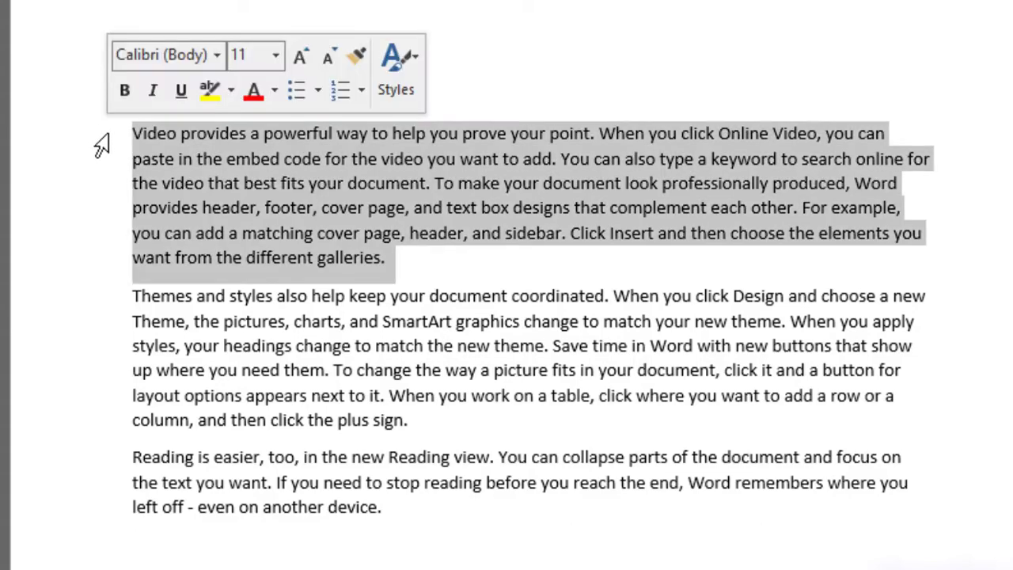
{"action": "triple_click", "coordinate": [102, 144]}
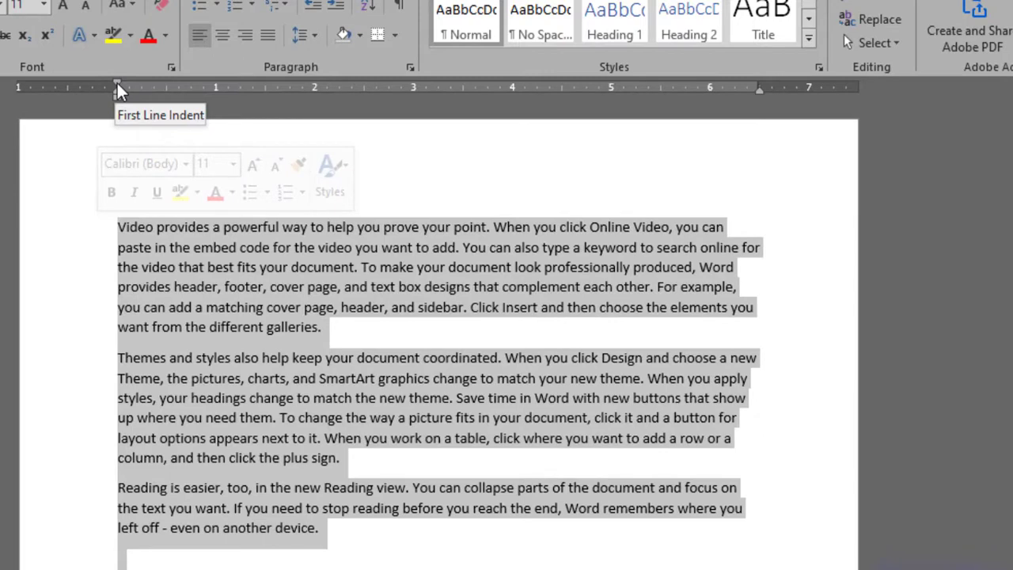
Step: Try a first-line indent of about 0.9" on all paragraphs using the ruler, and undo it
{"action": "left_click_drag", "start_coordinate": [117, 80], "coordinate": [204, 86]}
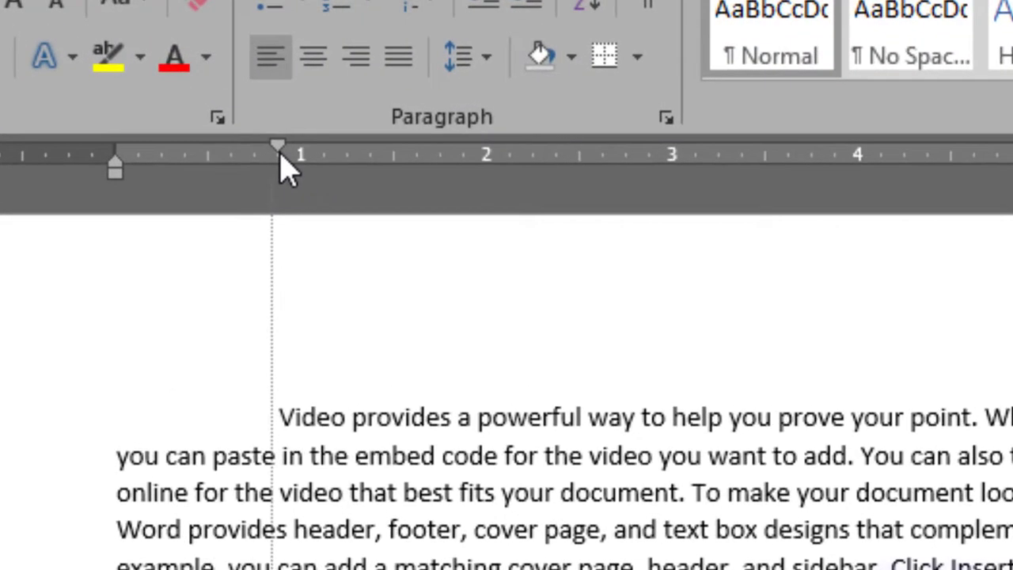
{"action": "left_click_drag", "start_coordinate": [285, 166], "coordinate": [285, 167]}
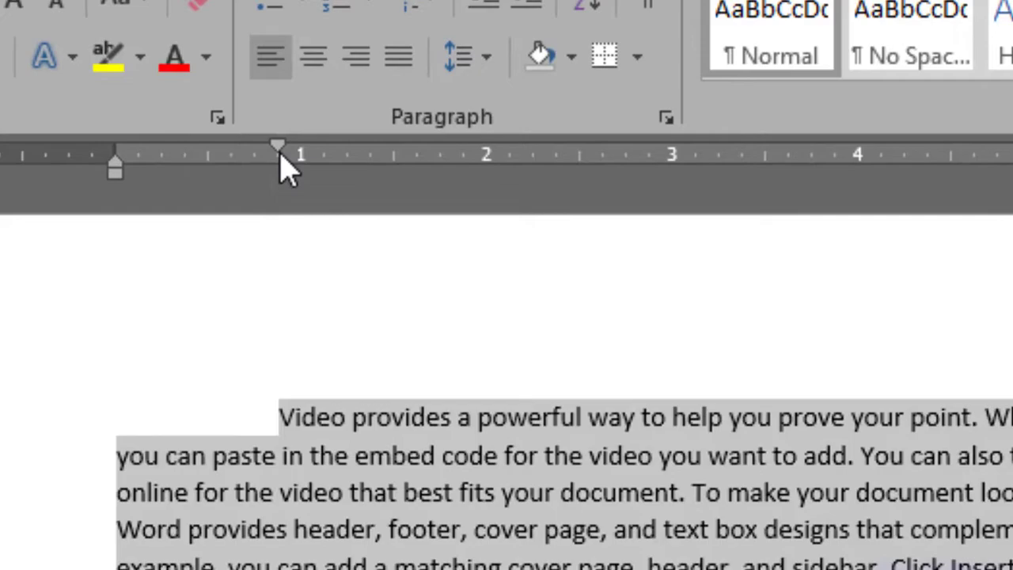
{"action": "key", "text": "ctrl+z"}
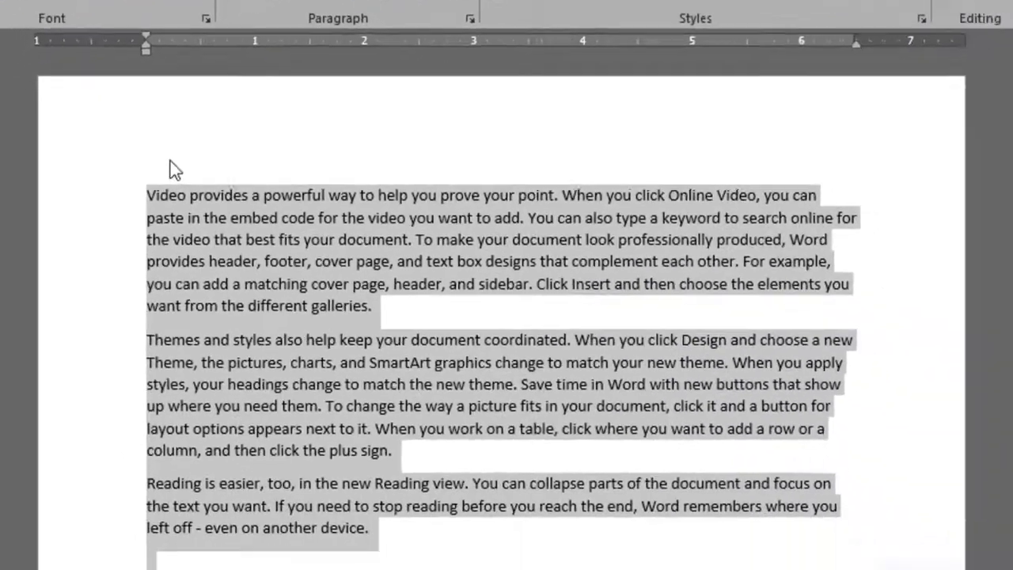
Step: Try a left indent of about 2.6" on all the text using the ruler, and return it to the left margin
{"action": "left_click", "coordinate": [153, 375]}
{"action": "left_click", "coordinate": [170, 182]}
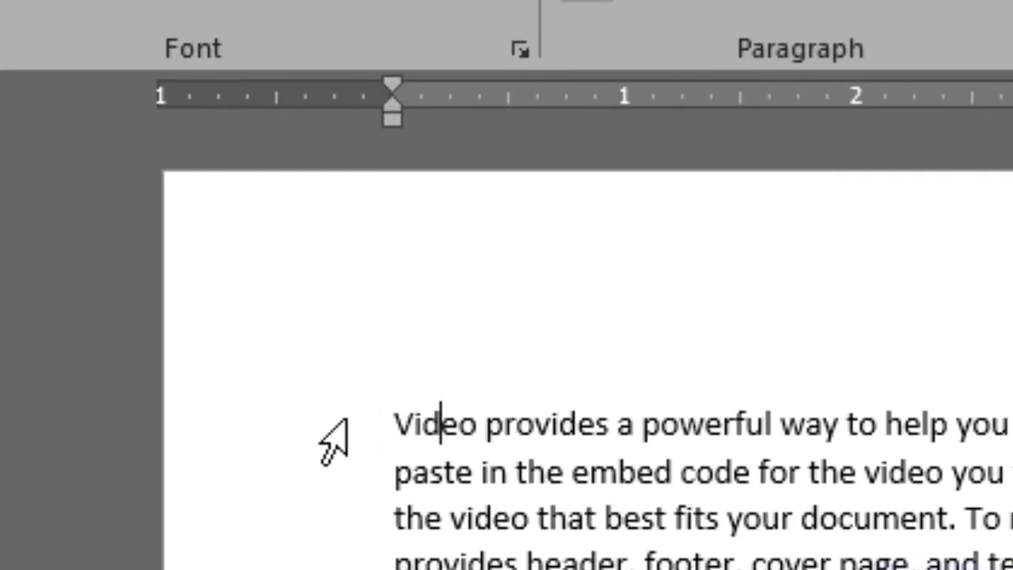
{"action": "double_click", "coordinate": [341, 445]}
{"action": "mouse_move", "coordinate": [394, 125]}
{"action": "left_mouse_down"}
{"action": "mouse_move", "coordinate": [406, 136]}
{"action": "mouse_move", "coordinate": [587, 124]}
{"action": "left_mouse_up"}
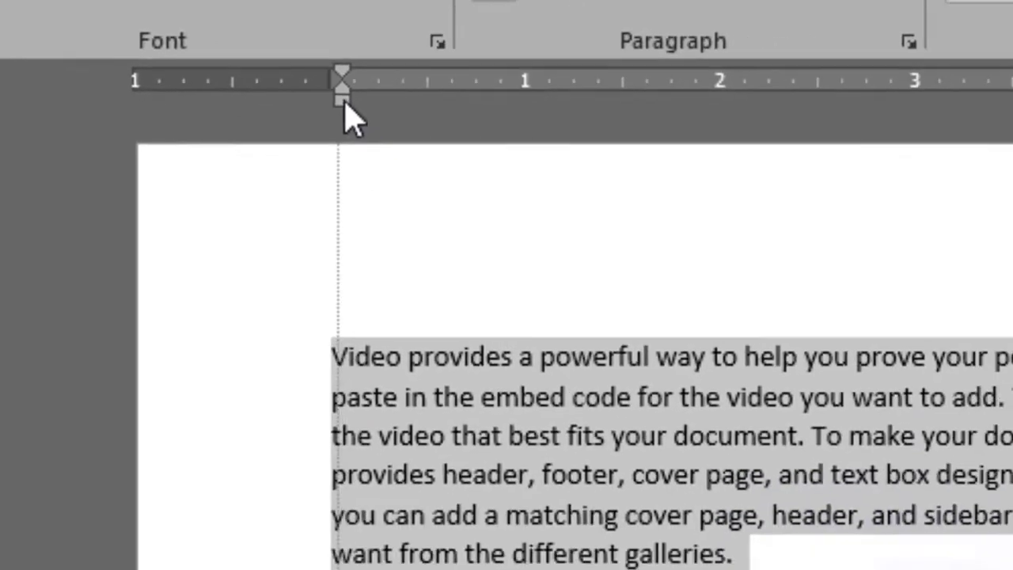
{"action": "left_click_drag", "start_coordinate": [295, 63], "coordinate": [505, 62]}
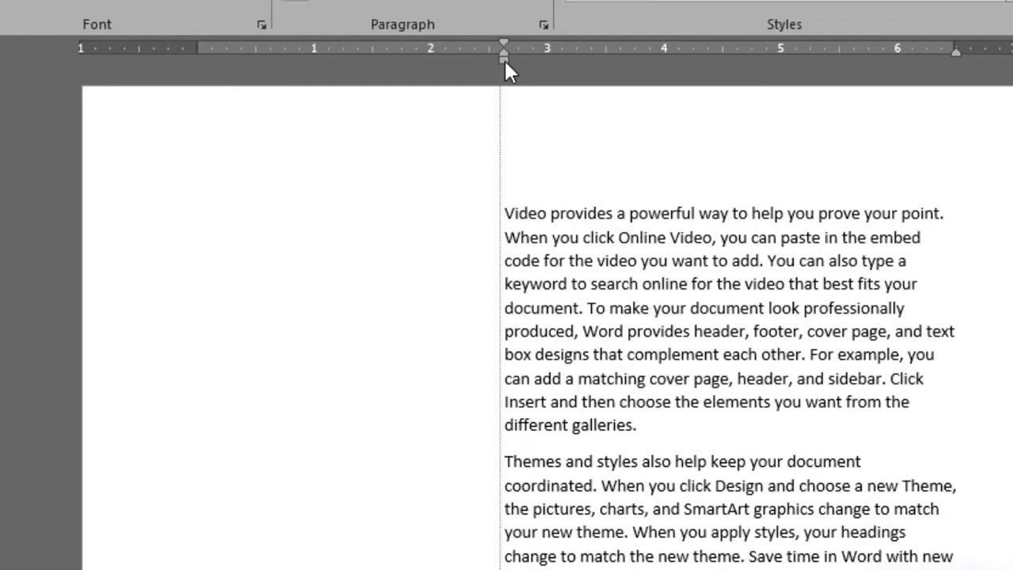
{"action": "left_click_drag", "start_coordinate": [505, 62], "coordinate": [197, 62]}
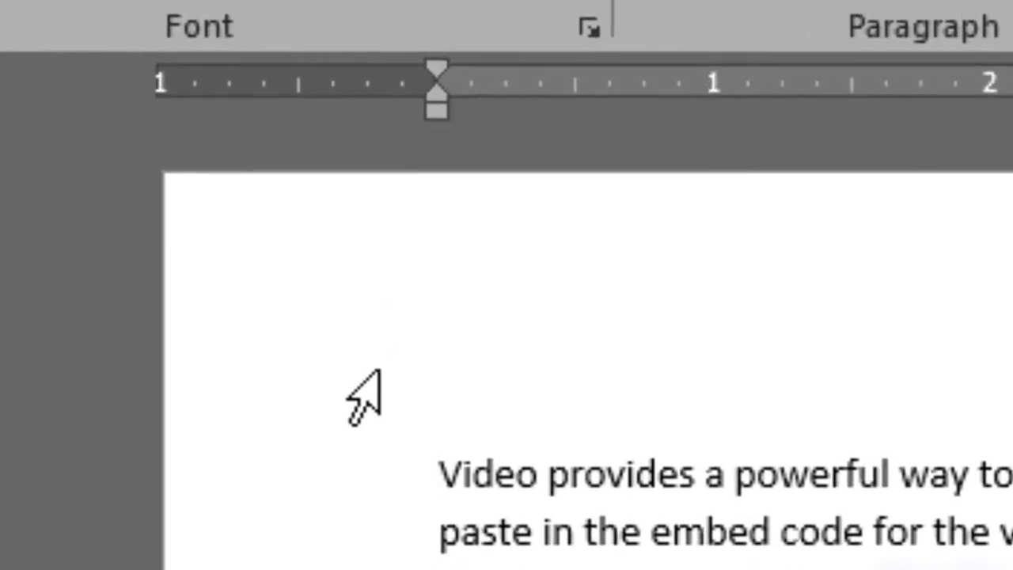
Step: Try a hanging indent and a right indent on all the text using the ruler, returning each to its margin
{"action": "double_click", "coordinate": [356, 482]}
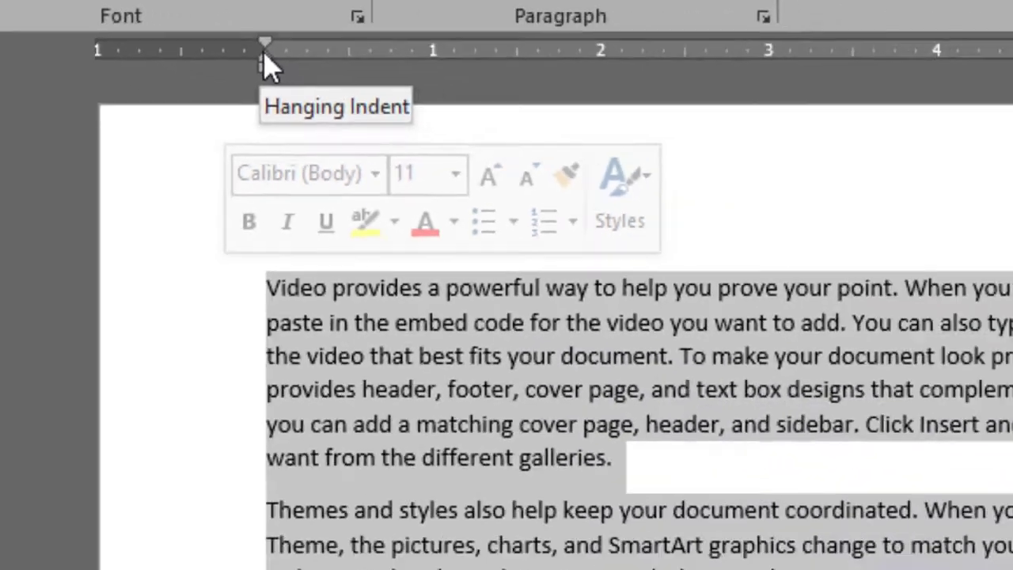
{"action": "left_click_drag", "start_coordinate": [435, 82], "coordinate": [541, 79]}
{"action": "mouse_move", "coordinate": [229, 36]}
{"action": "left_mouse_down"}
{"action": "mouse_move", "coordinate": [310, 38]}
{"action": "mouse_move", "coordinate": [185, 38]}
{"action": "left_mouse_up"}
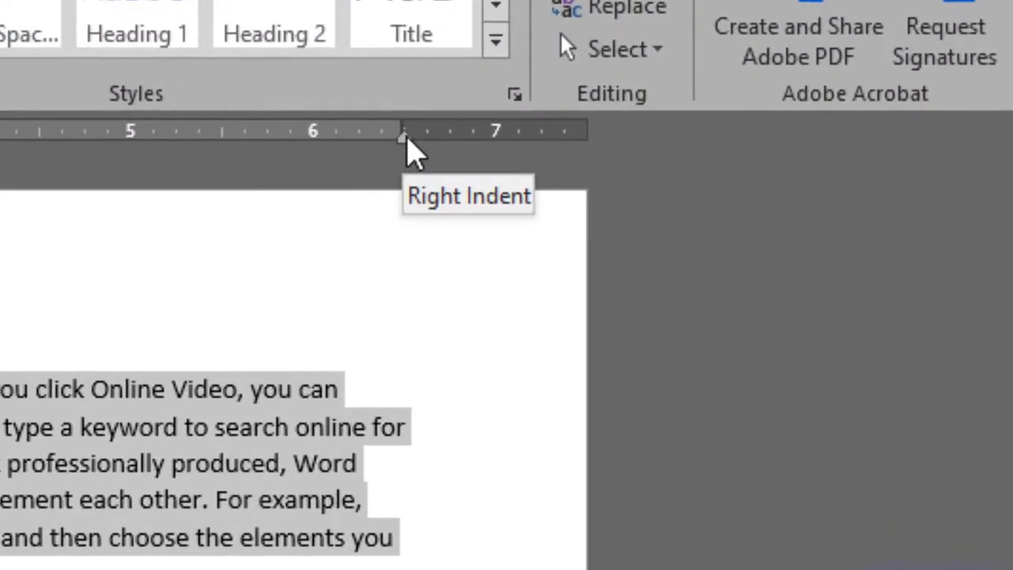
{"action": "left_click_drag", "start_coordinate": [406, 142], "coordinate": [171, 144]}
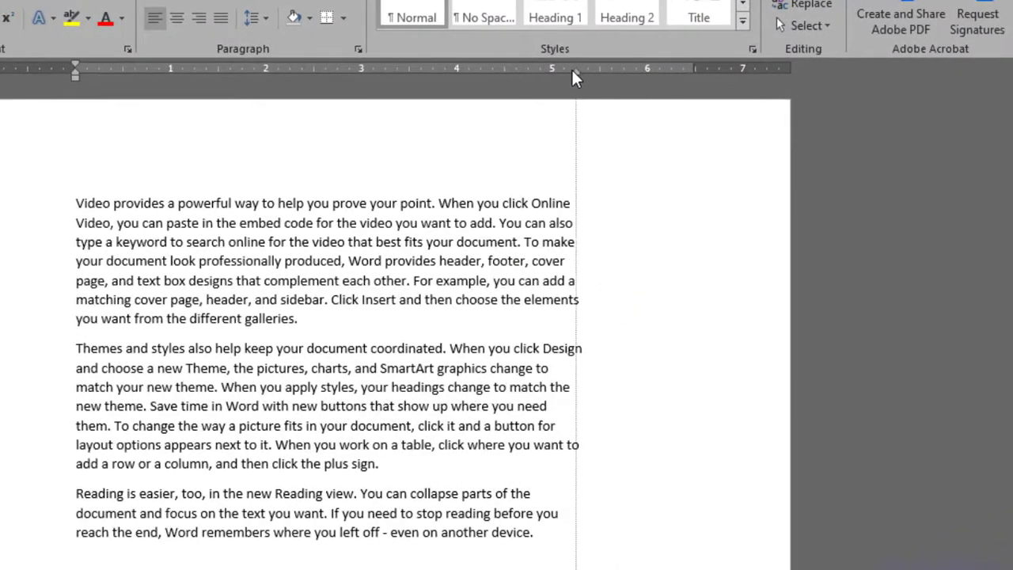
{"action": "mouse_move", "coordinate": [573, 71]}
{"action": "left_mouse_down"}
{"action": "mouse_move", "coordinate": [498, 68]}
{"action": "mouse_move", "coordinate": [692, 70]}
{"action": "left_mouse_up"}
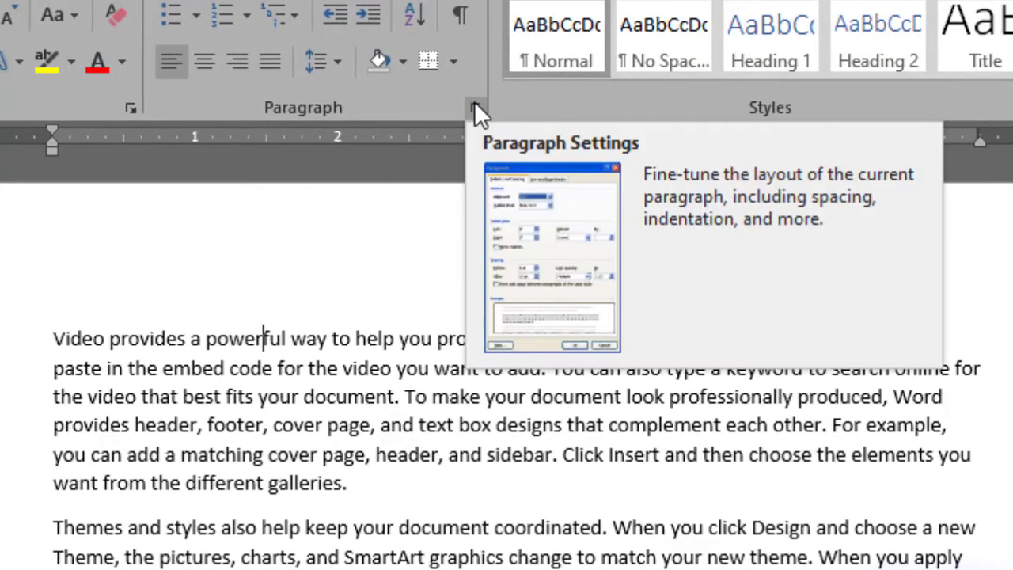
Step: In the first paragraph's settings, set the special indentation to First line by 0"
{"action": "left_click", "coordinate": [474, 101]}
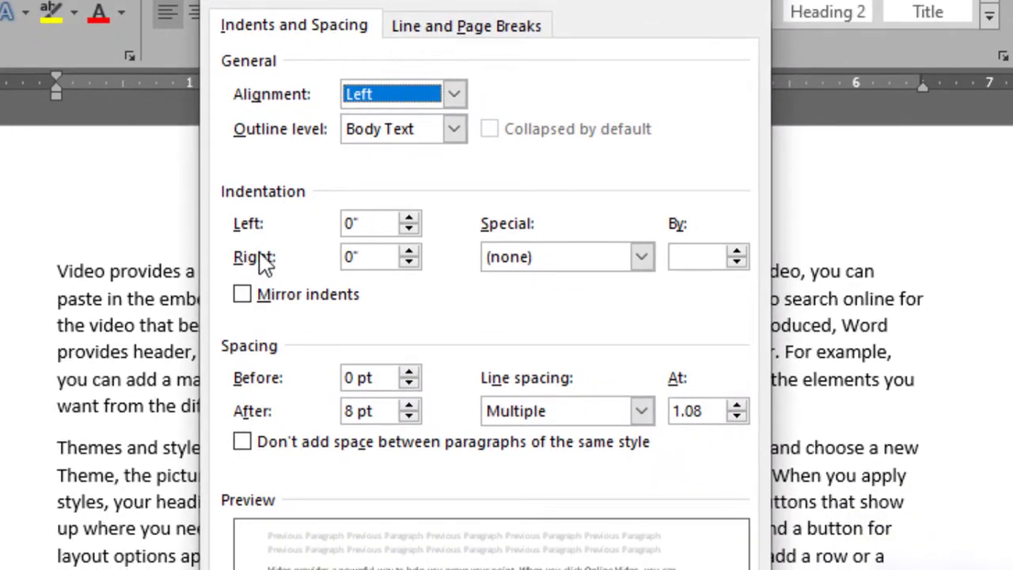
{"action": "left_click", "coordinate": [642, 257]}
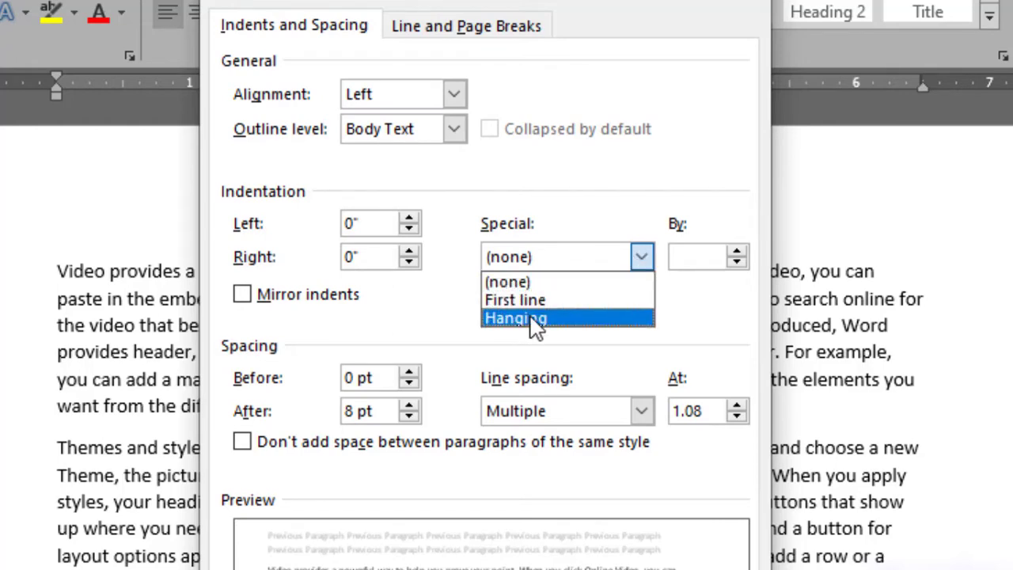
{"action": "left_click", "coordinate": [737, 252]}
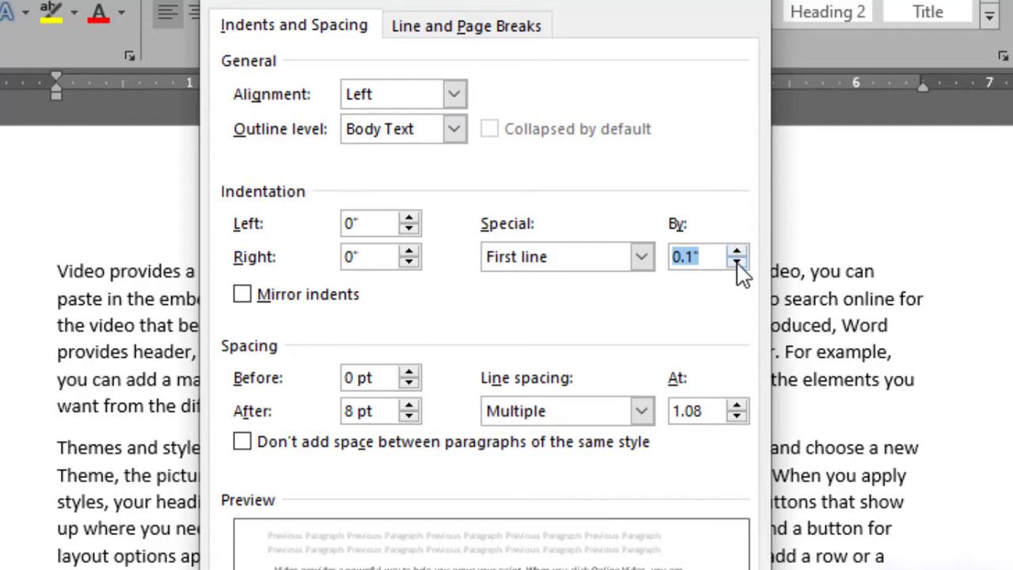
{"action": "left_click", "coordinate": [737, 264]}
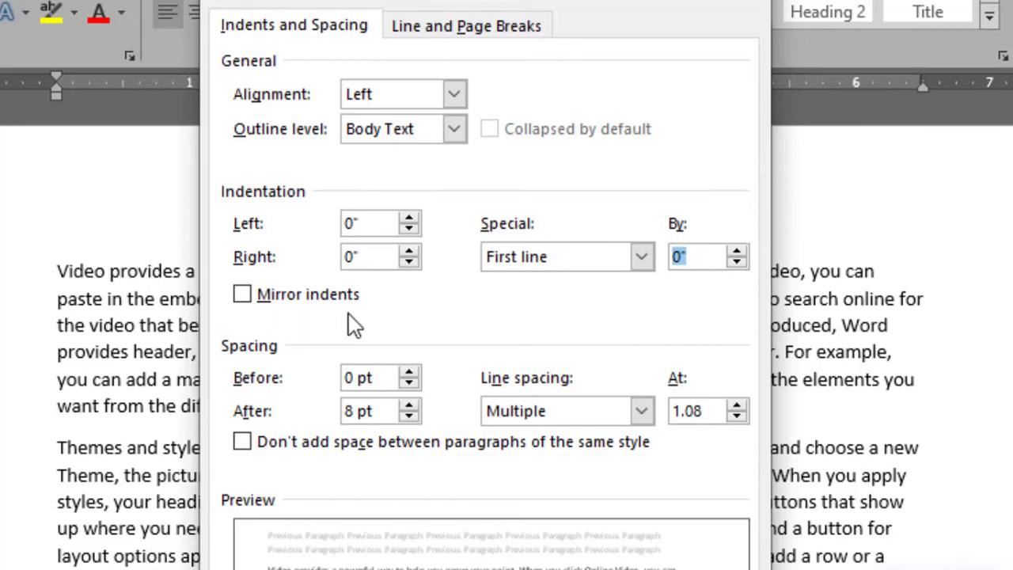
Step: Try mirror indents with an increased inside indent on the first paragraph, and undo the change
{"action": "left_click", "coordinate": [243, 296]}
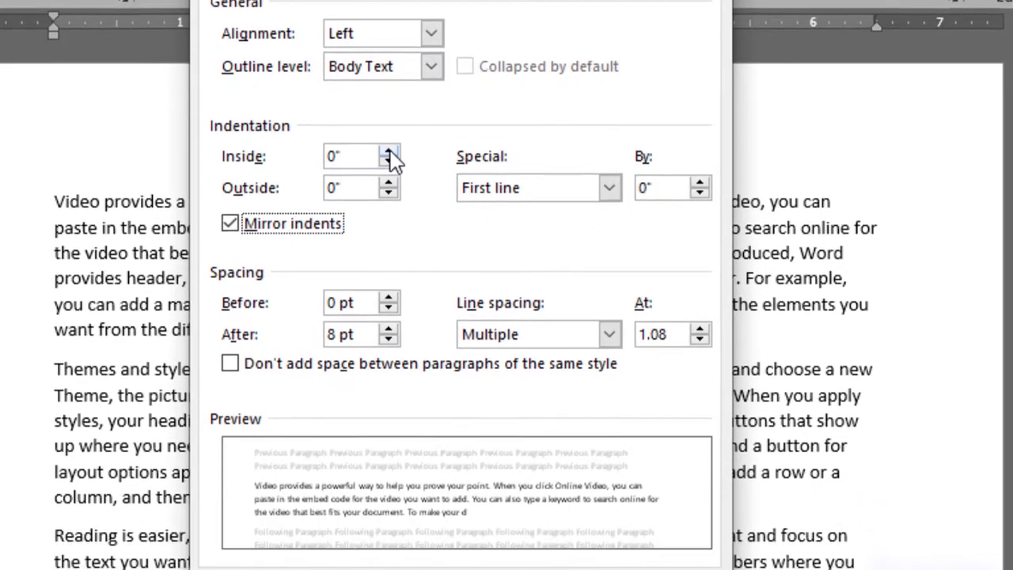
{"action": "left_click", "coordinate": [389, 151]}
{"action": "left_click", "coordinate": [388, 151]}
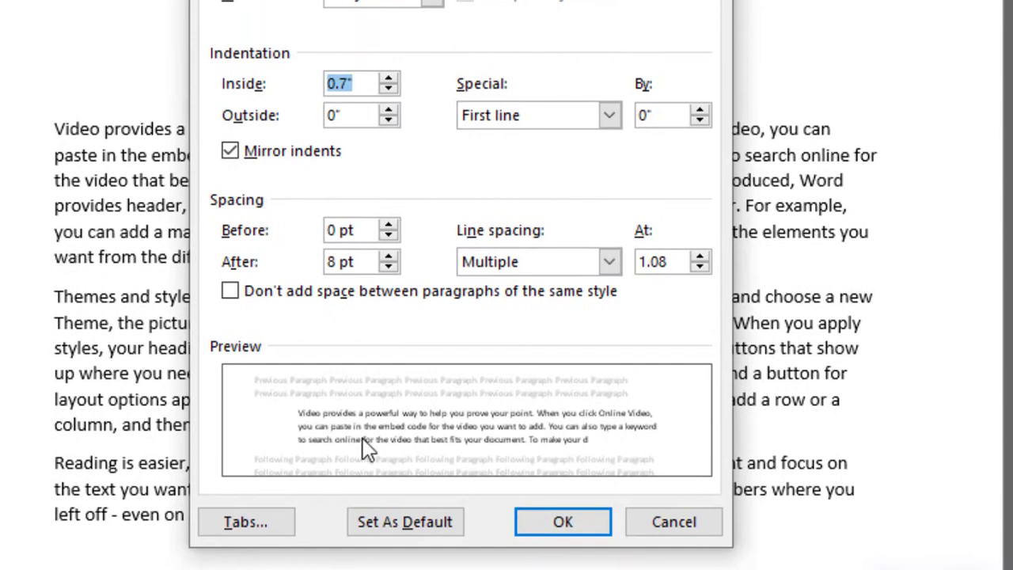
{"action": "left_click", "coordinate": [389, 81]}
{"action": "left_click", "coordinate": [554, 524]}
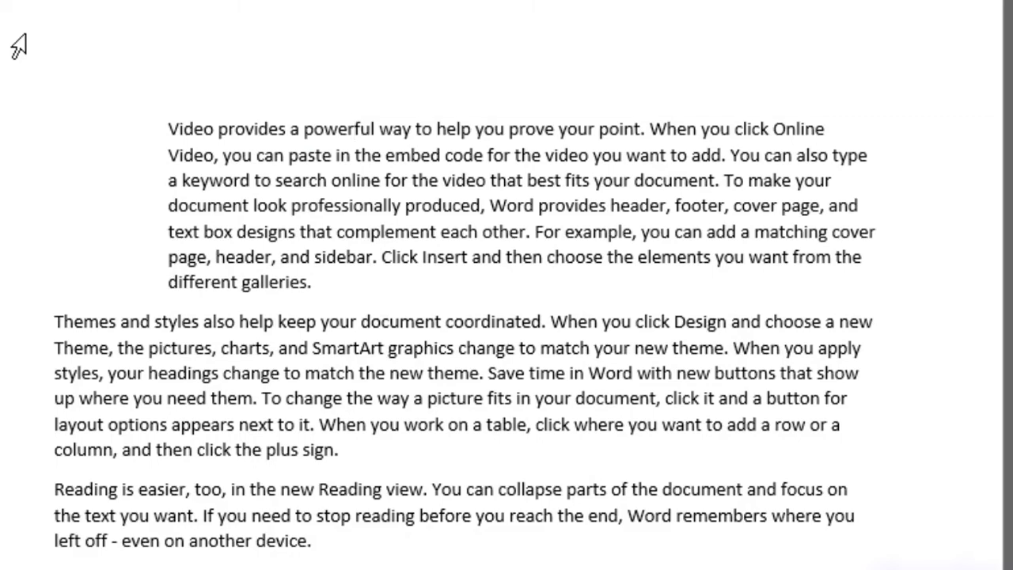
{"action": "key", "text": "ctrl+z"}
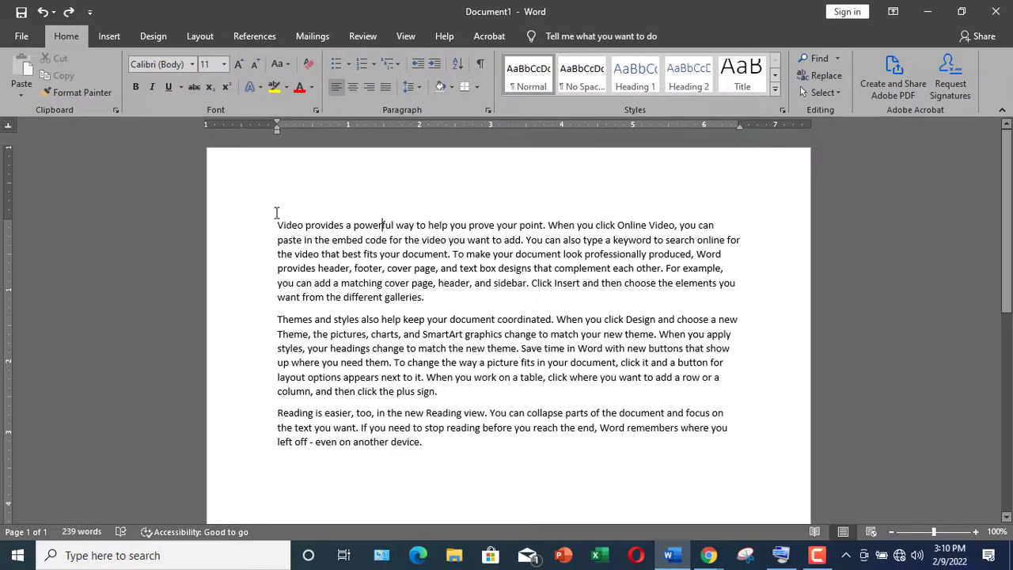
Step: Turn on mirror indents for the entire text and set the inside indent to 1" in the paragraph settings
{"action": "key", "text": "ctrl+a"}
{"action": "left_click", "coordinate": [489, 110]}
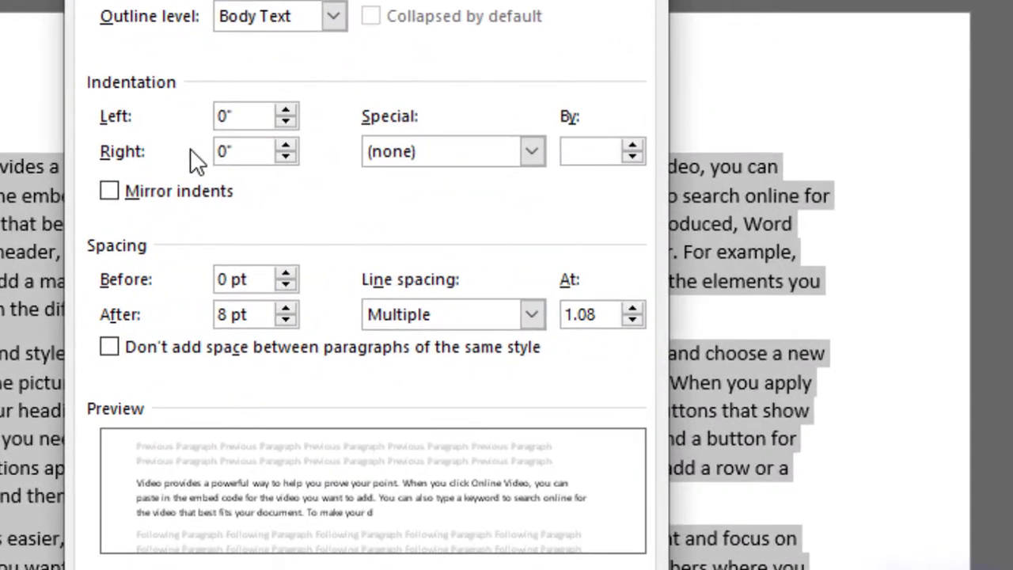
{"action": "left_click", "coordinate": [109, 191]}
{"action": "left_click", "coordinate": [285, 111]}
{"action": "left_click", "coordinate": [286, 111]}
{"action": "left_click", "coordinate": [286, 111]}
{"action": "left_click", "coordinate": [285, 110]}
{"action": "left_click", "coordinate": [286, 111]}
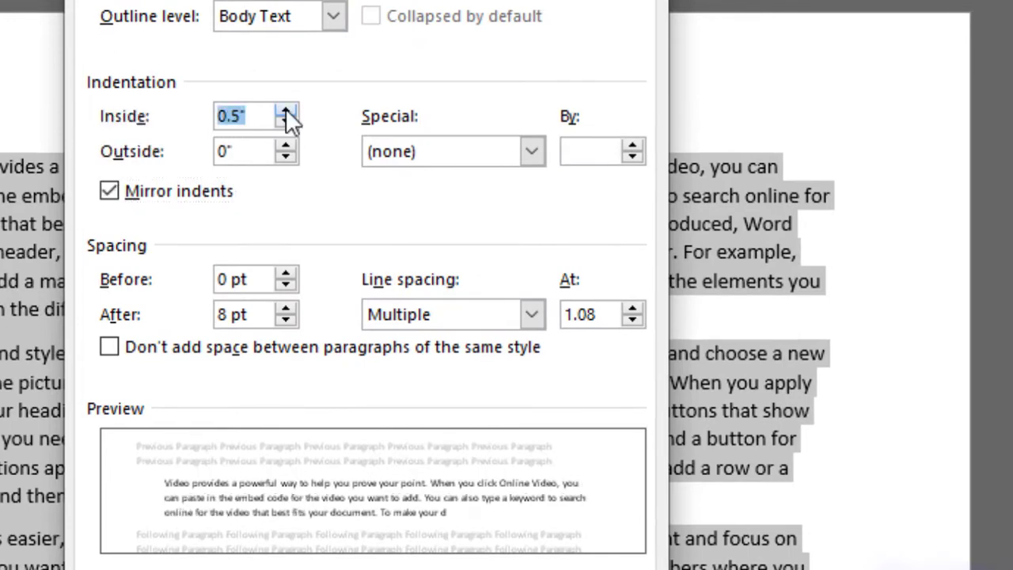
{"action": "left_click", "coordinate": [286, 111]}
{"action": "left_click", "coordinate": [285, 110]}
{"action": "left_click", "coordinate": [286, 110]}
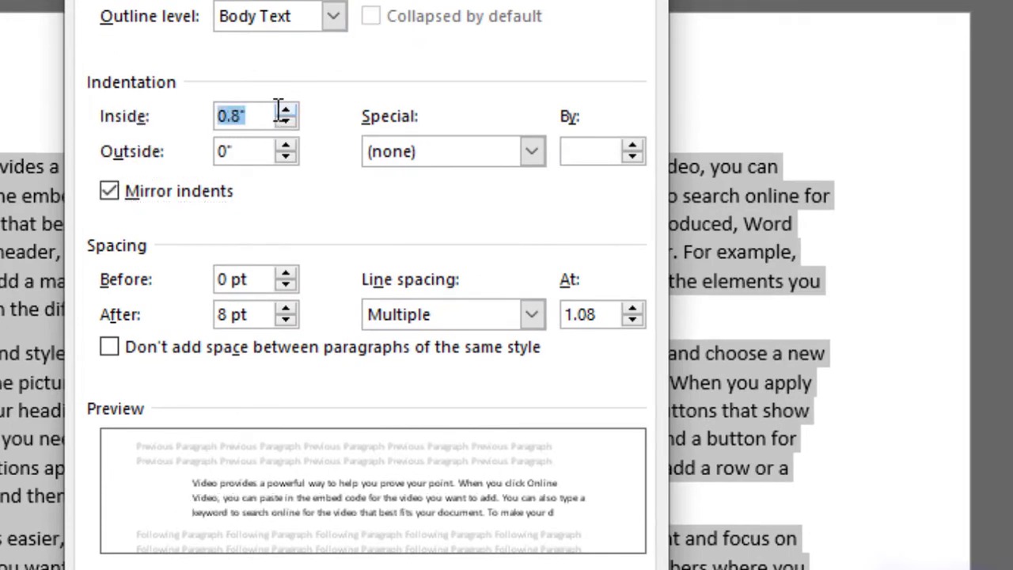
{"action": "left_click", "coordinate": [285, 111]}
{"action": "left_click", "coordinate": [285, 111]}
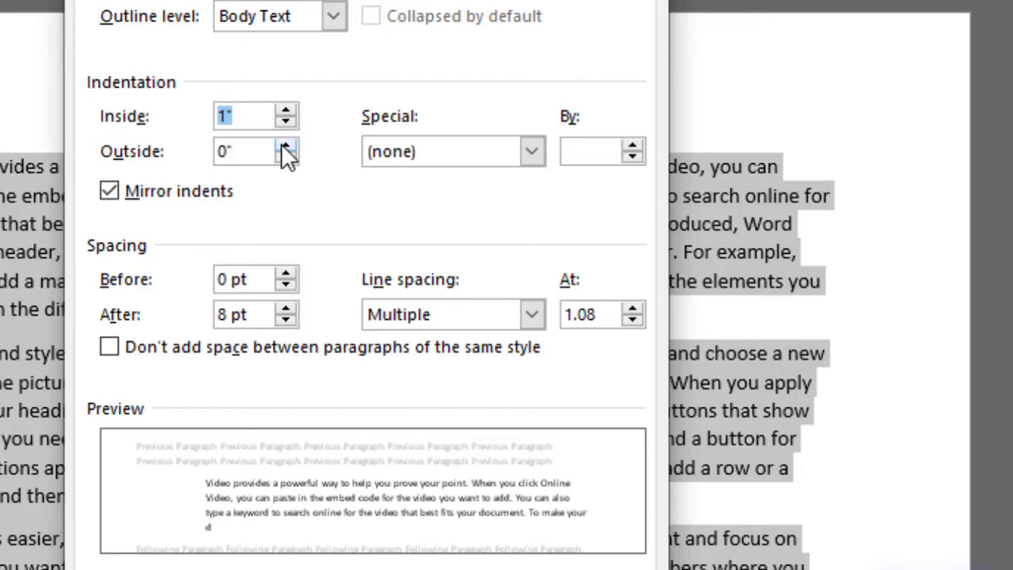
Step: Set the outside indent to 1", apply the paragraph settings to all the text, and undo them
{"action": "left_click", "coordinate": [285, 146]}
{"action": "left_click", "coordinate": [286, 146]}
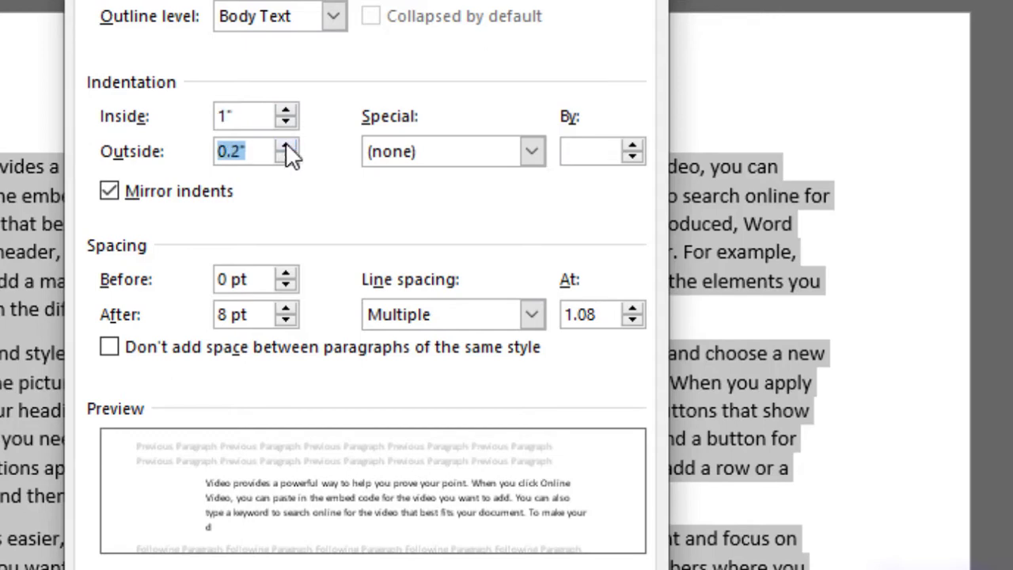
{"action": "left_click", "coordinate": [286, 146]}
{"action": "left_click", "coordinate": [286, 147]}
{"action": "left_click", "coordinate": [286, 146]}
{"action": "left_click", "coordinate": [285, 147]}
{"action": "left_click", "coordinate": [285, 147]}
{"action": "left_click", "coordinate": [286, 147]}
{"action": "left_click", "coordinate": [286, 147]}
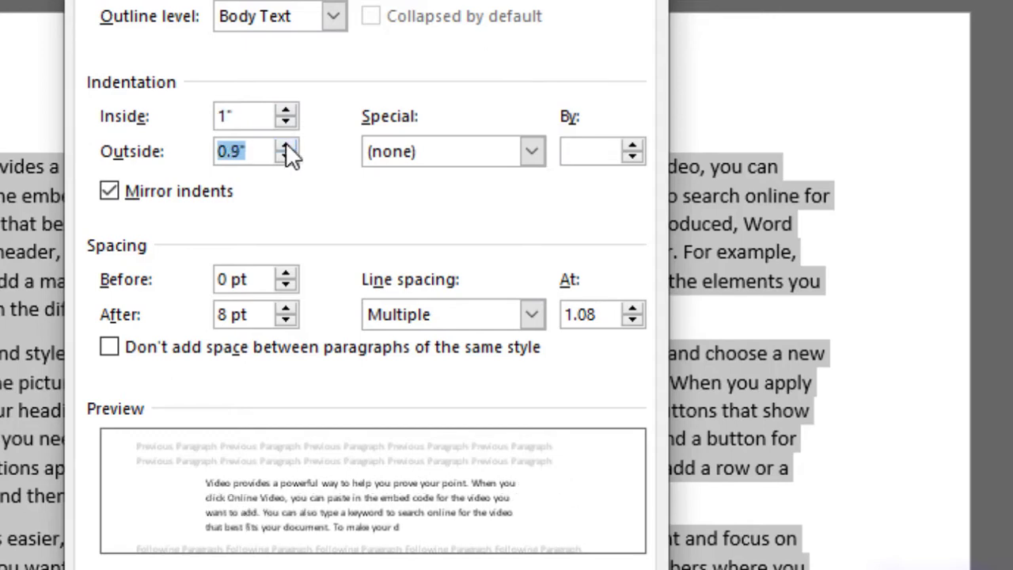
{"action": "left_click", "coordinate": [286, 148]}
{"action": "left_click", "coordinate": [479, 541]}
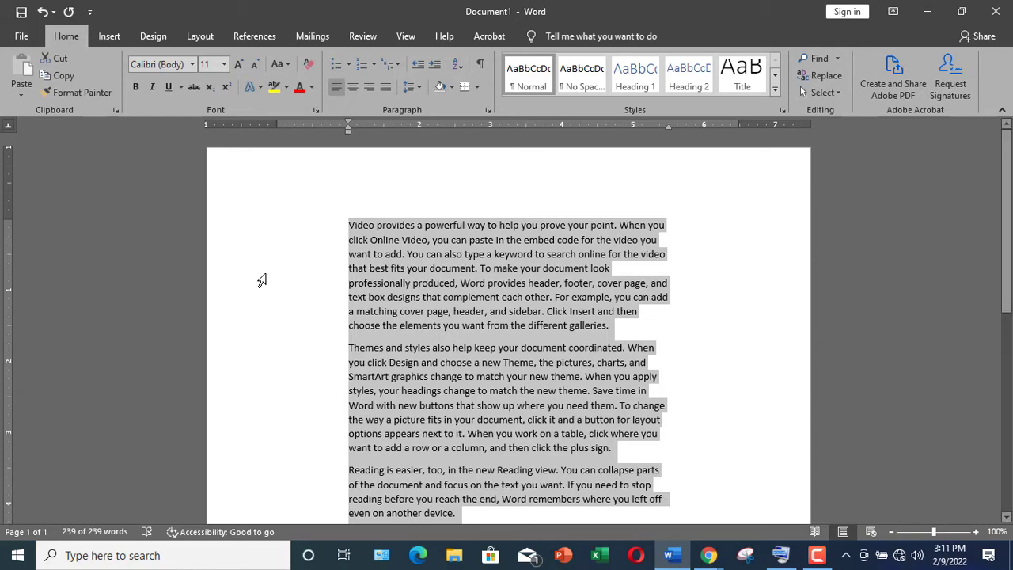
{"action": "key", "text": "ctrl+z"}
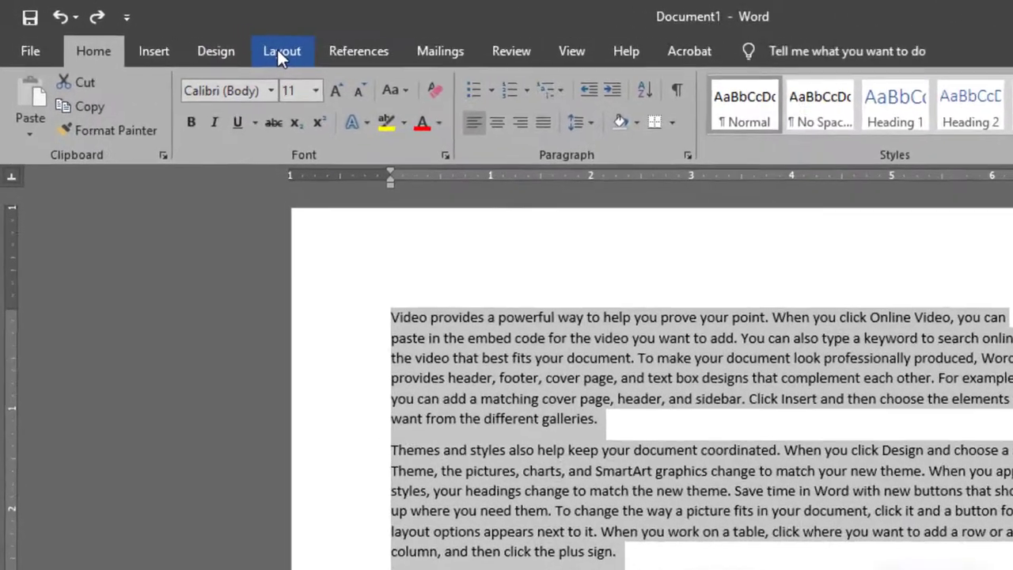
Step: Apply the Mirrored page margins preset to the document
{"action": "left_click", "coordinate": [281, 51]}
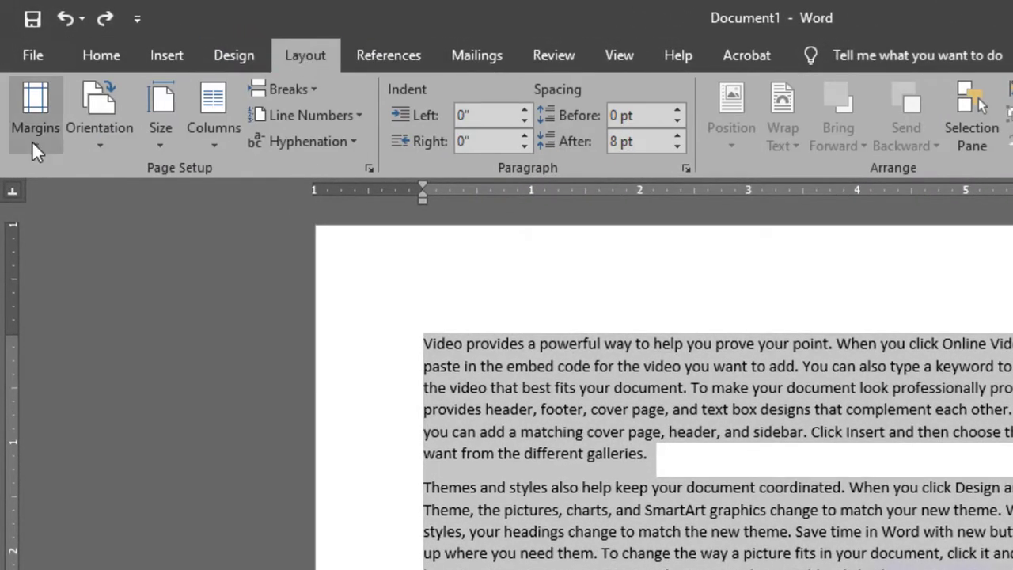
{"action": "left_click", "coordinate": [29, 129]}
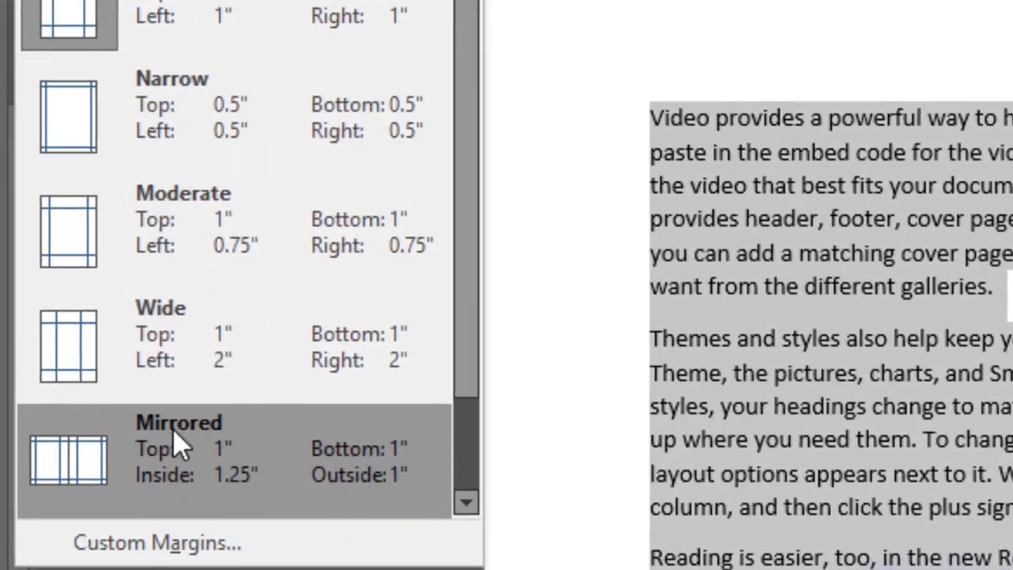
{"action": "left_click", "coordinate": [175, 424]}
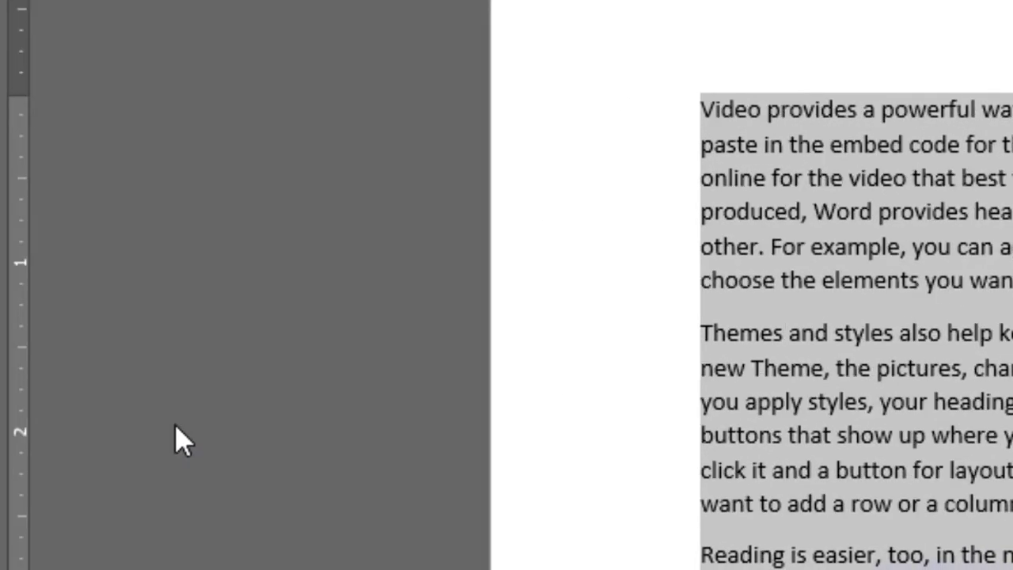